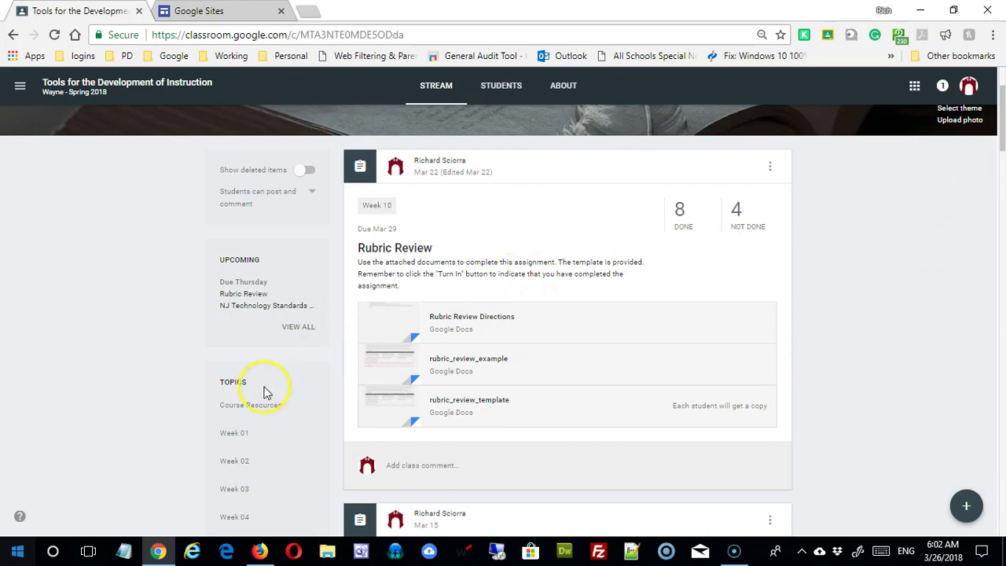
Open the Course Tools Drive folder from the Course Resources topic in Google Classroom.
{"action": "left_click", "coordinate": [262, 411]}
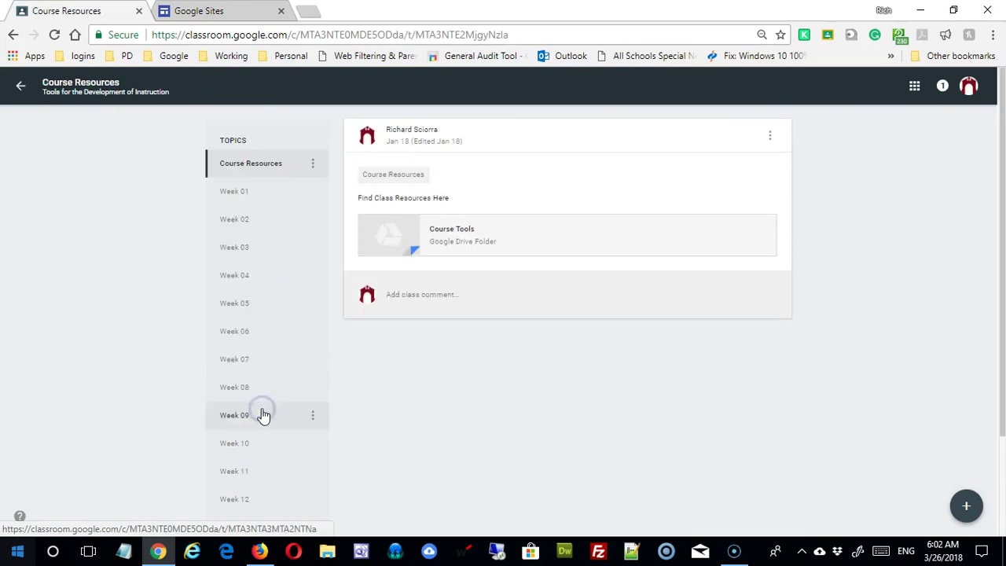
{"action": "left_click", "coordinate": [442, 240]}
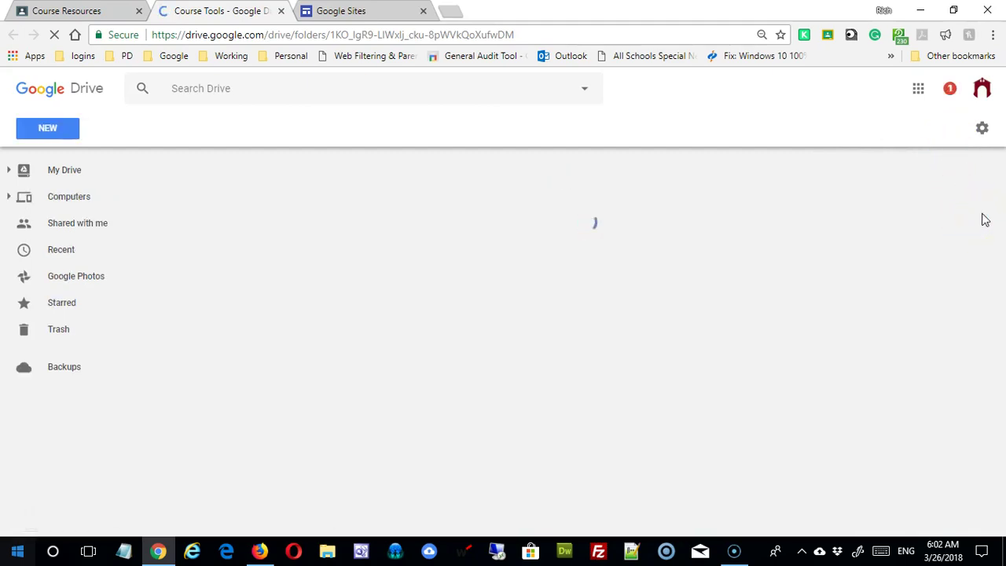
Open the 99_disclaimer_text document from the Course Tools folder in Google Docs.
{"action": "left_click_drag", "start_coordinate": [959, 248], "coordinate": [969, 374]}
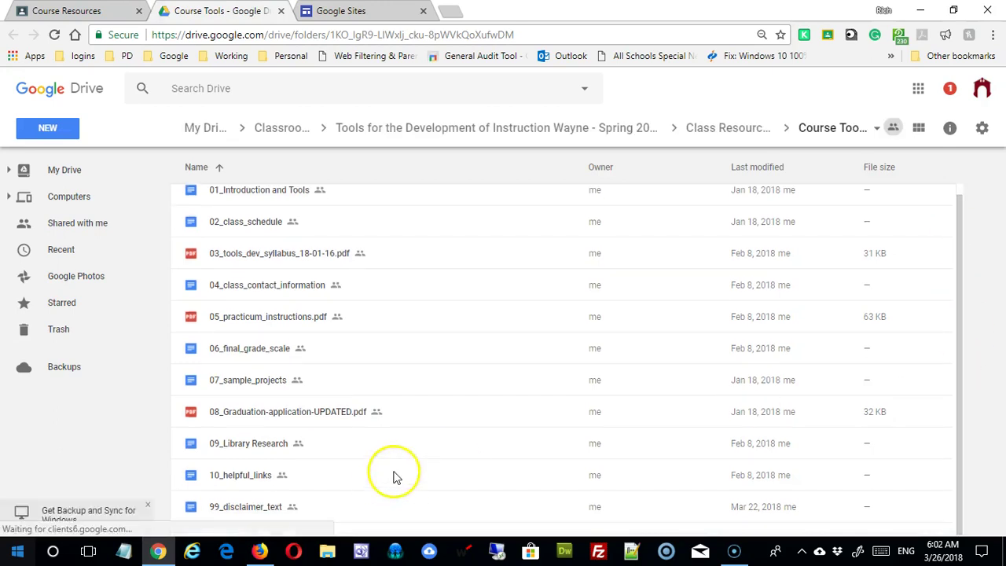
{"action": "left_click", "coordinate": [243, 515]}
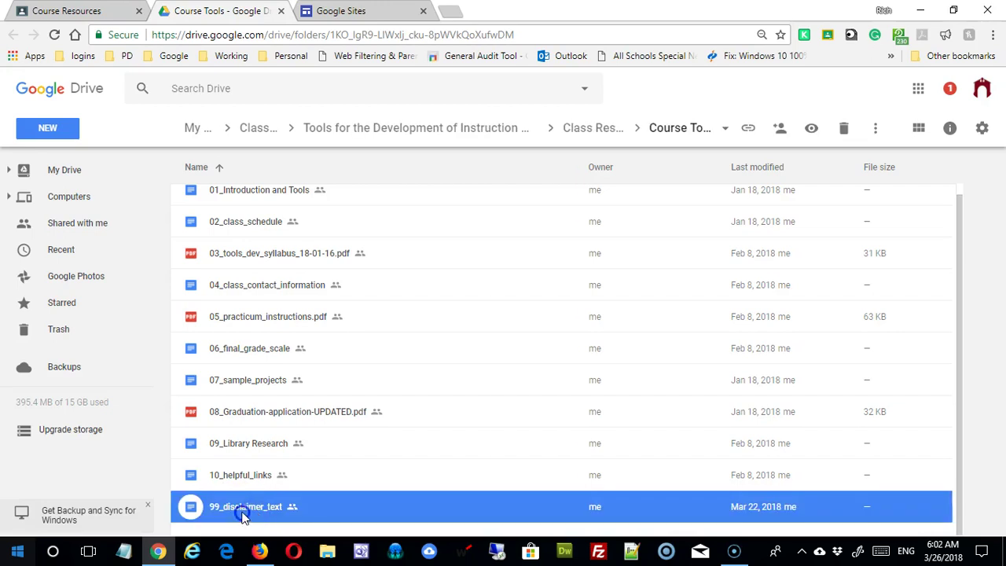
{"action": "double_click", "coordinate": [243, 515]}
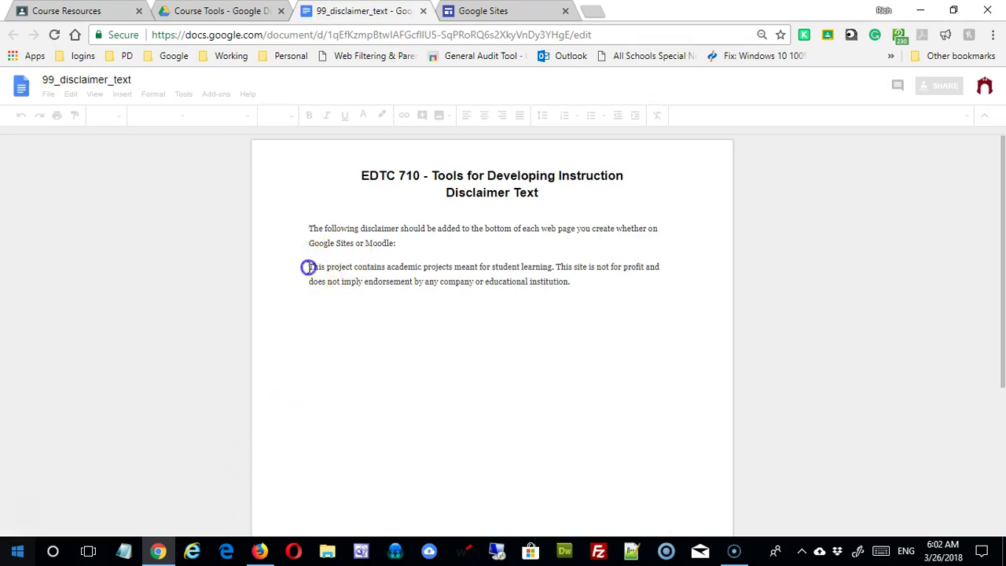
Copy the disclaimer paragraph from 99_disclaimer_text and return to the Google Sites home page.
{"action": "triple_click", "coordinate": [580, 280]}
{"action": "left_click", "coordinate": [580, 281]}
{"action": "left_click_drag", "start_coordinate": [306, 266], "coordinate": [595, 296]}
{"action": "key", "text": "ctrl+c"}
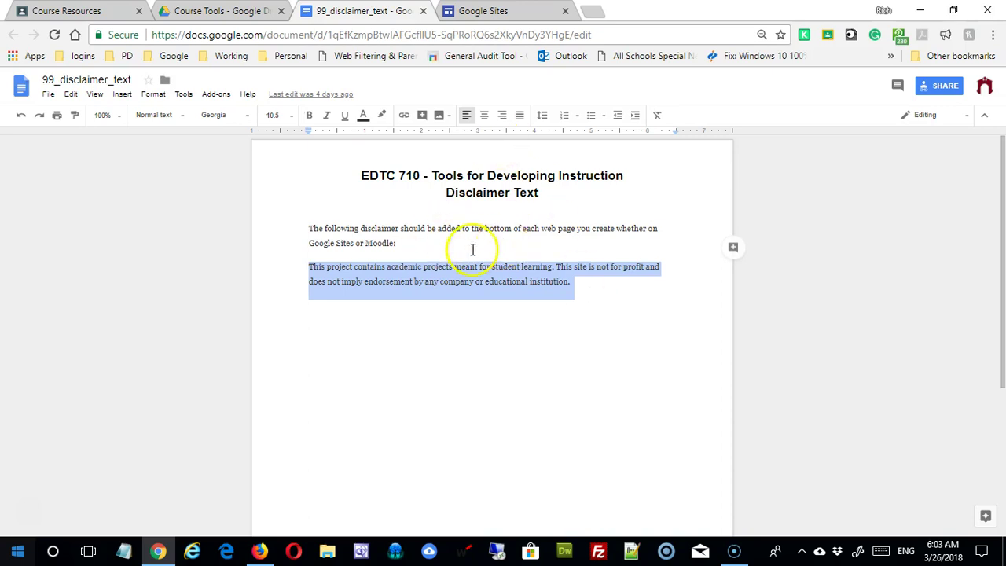
{"action": "left_click", "coordinate": [475, 9]}
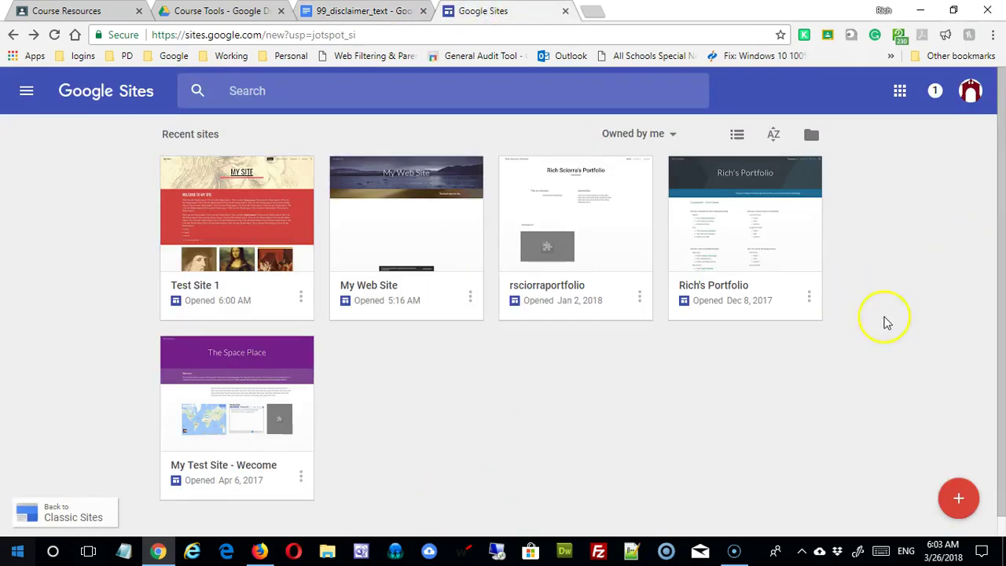
Open Test Site 1, look over its Students nav pages, and scroll to the empty footer.
{"action": "left_click", "coordinate": [235, 217]}
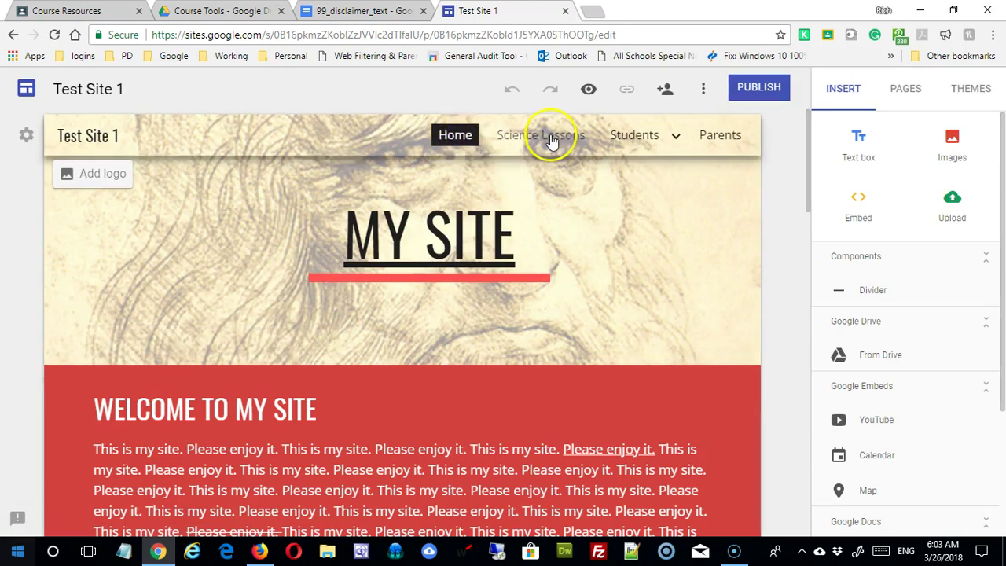
{"action": "mouse_move", "coordinate": [634, 137]}
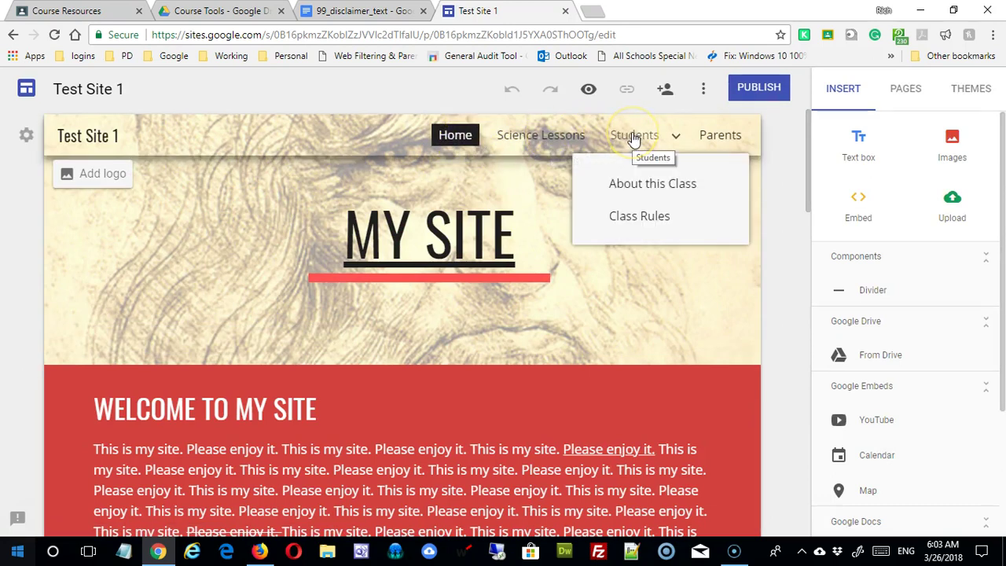
{"action": "left_click", "coordinate": [630, 220]}
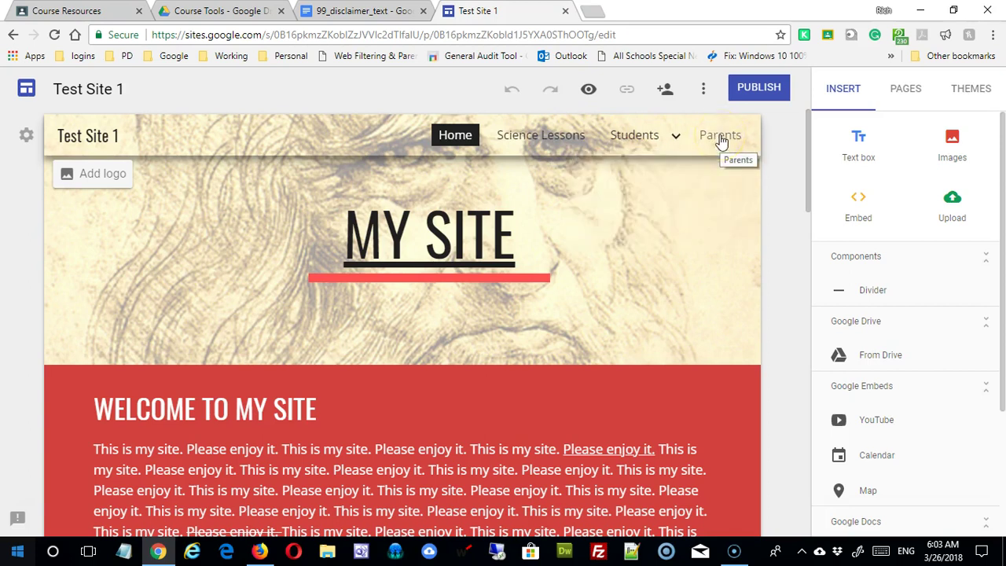
{"action": "left_click", "coordinate": [631, 184]}
{"action": "left_click", "coordinate": [723, 146]}
{"action": "mouse_move", "coordinate": [669, 141]}
{"action": "left_click", "coordinate": [651, 218]}
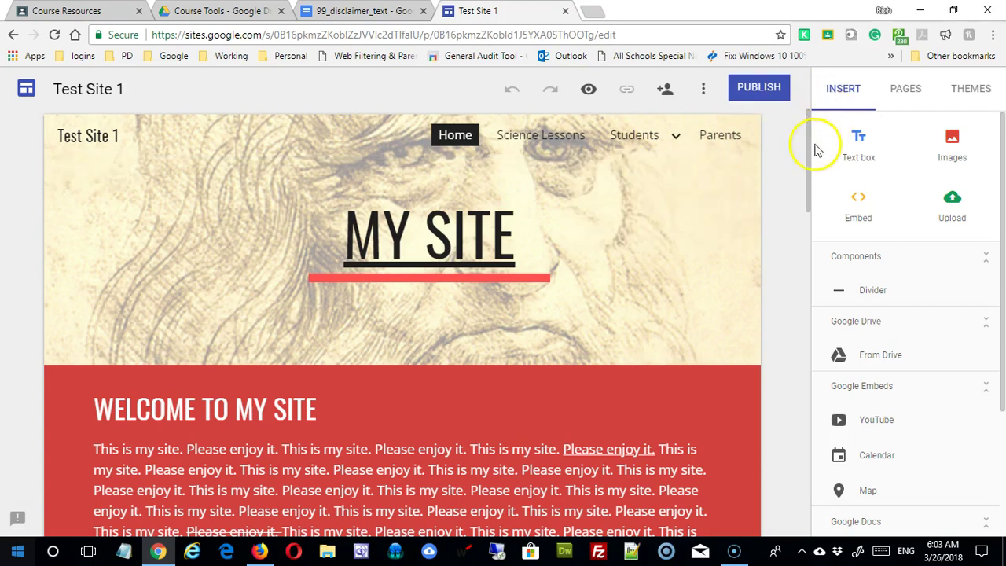
{"action": "left_click_drag", "start_coordinate": [809, 200], "coordinate": [819, 528]}
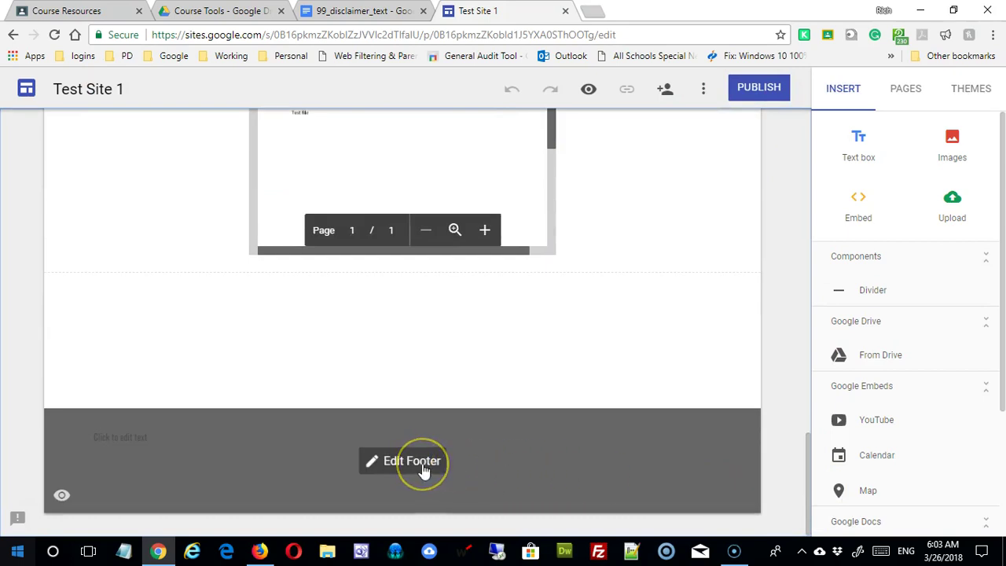
Start editing the footer and leave its empty text box on the Small style.
{"action": "left_click", "coordinate": [429, 467]}
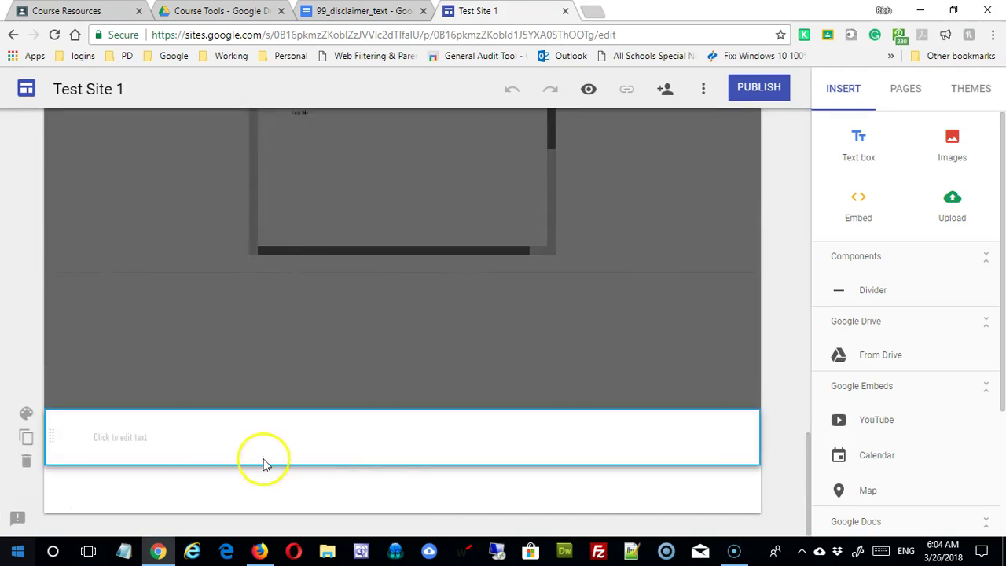
{"action": "left_click", "coordinate": [119, 437]}
{"action": "left_click", "coordinate": [119, 437]}
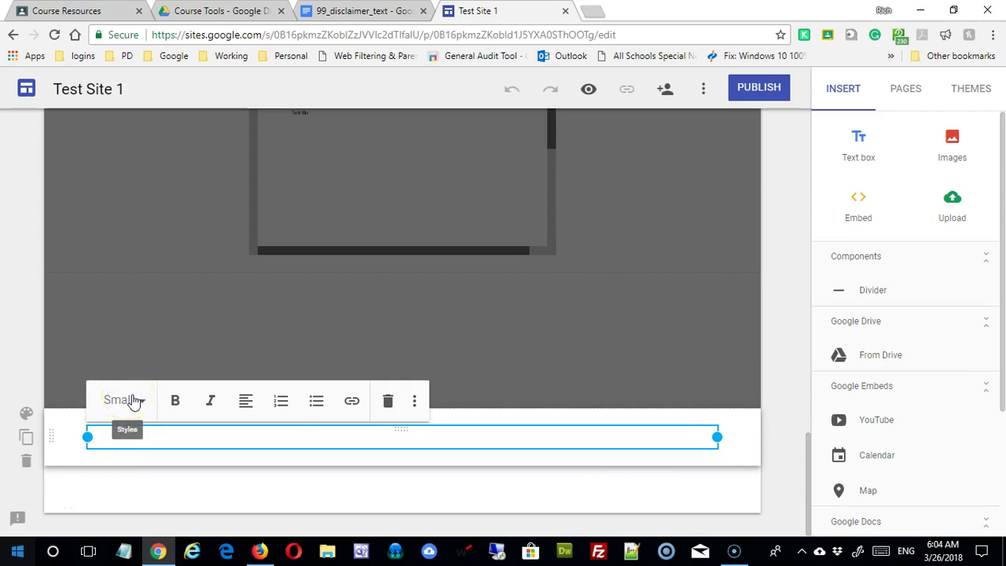
{"action": "left_click", "coordinate": [141, 400]}
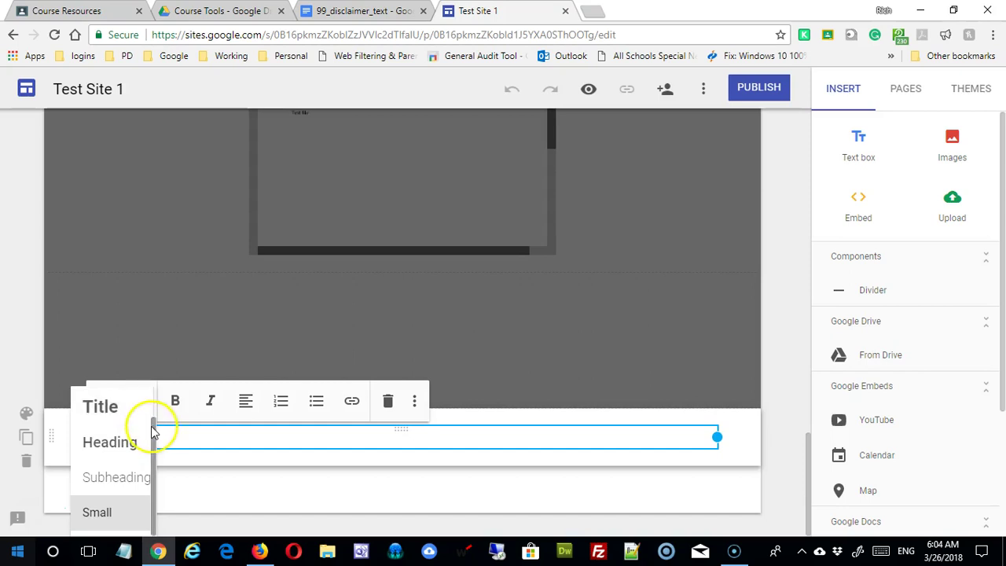
{"action": "left_click_drag", "start_coordinate": [154, 435], "coordinate": [159, 474]}
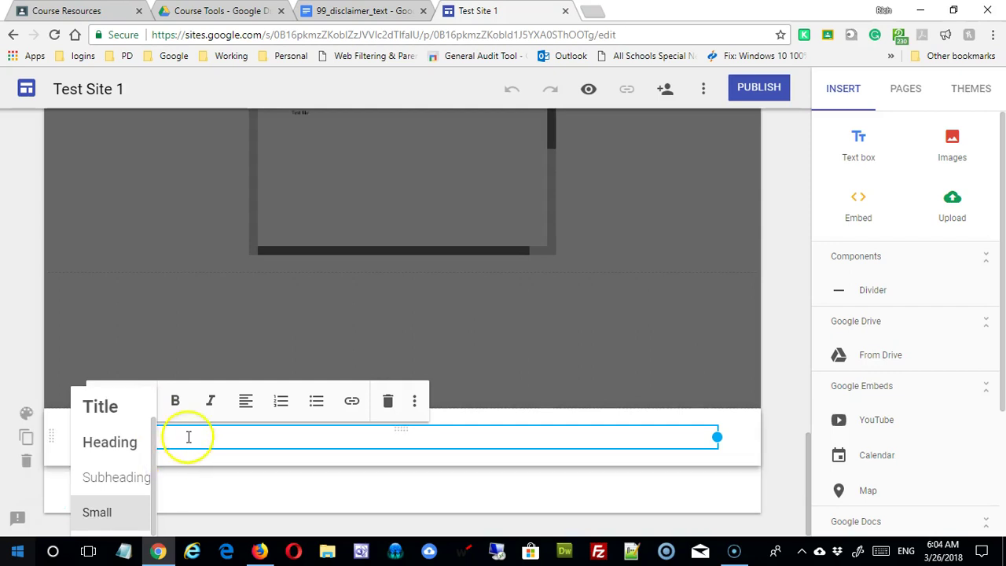
{"action": "left_click", "coordinate": [188, 433]}
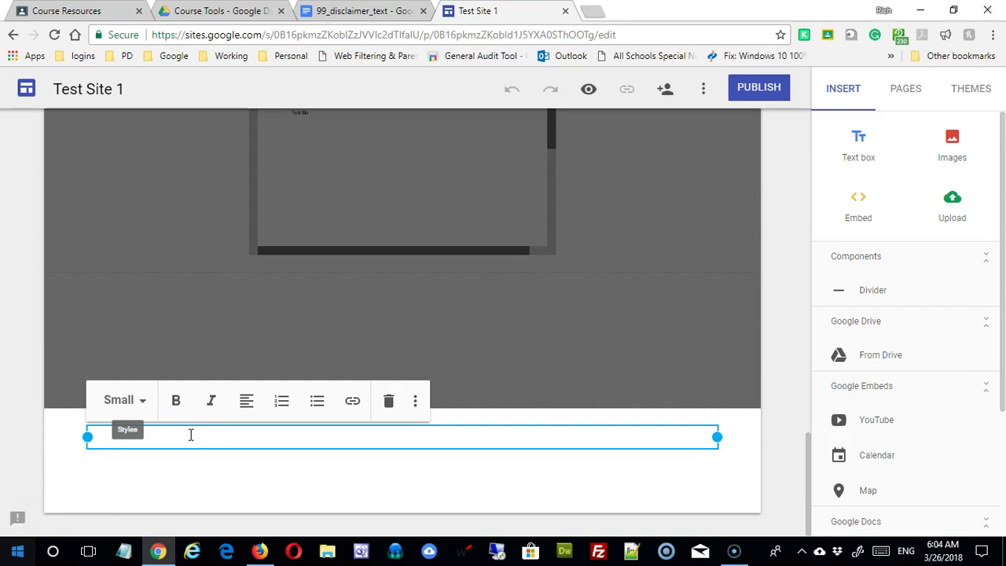
{"action": "left_click", "coordinate": [190, 434]}
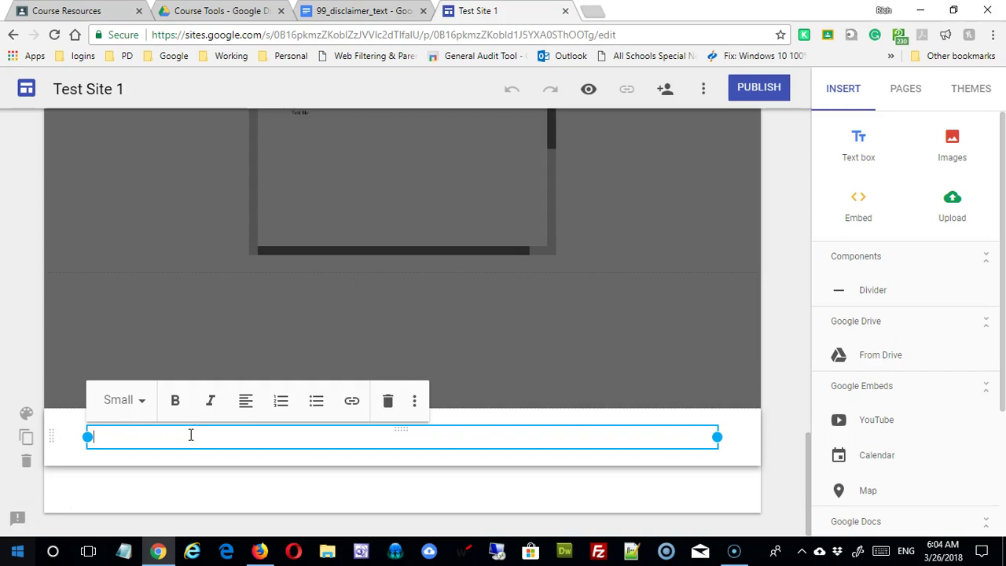
Paste the copied disclaimer into the footer box and remove the extra empty line.
{"action": "right_click", "coordinate": [191, 435]}
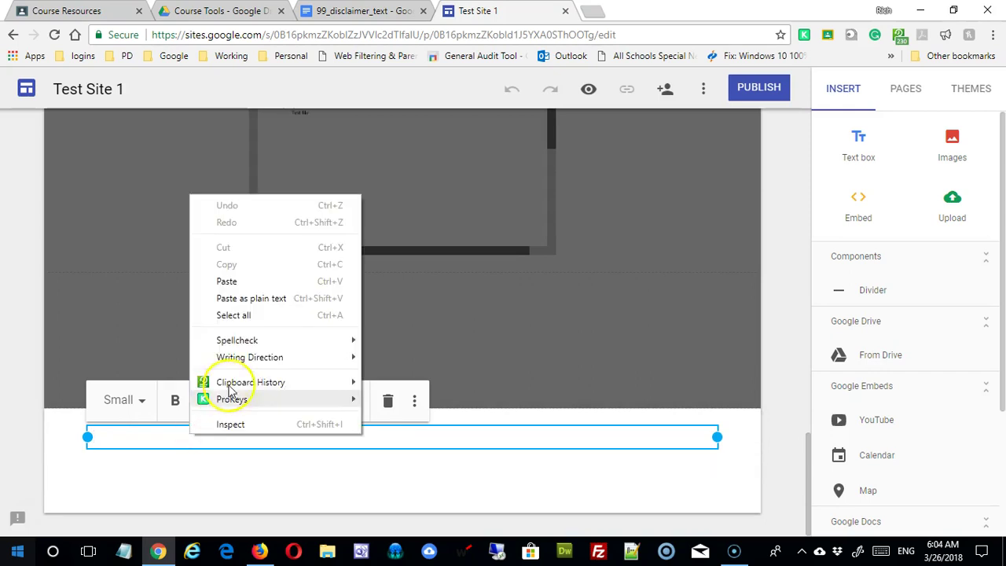
{"action": "left_click", "coordinate": [269, 284]}
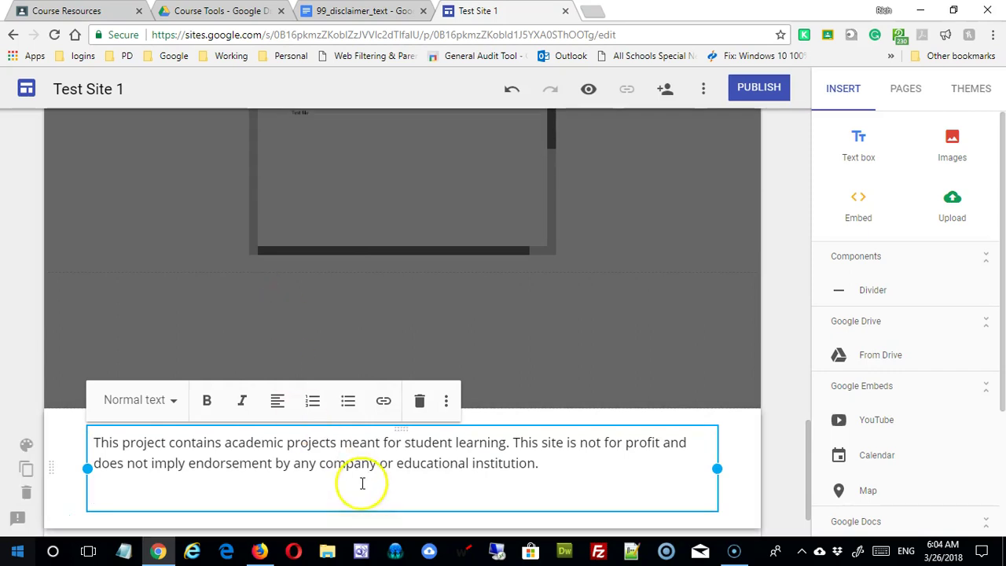
{"action": "key", "text": "BackSpace"}
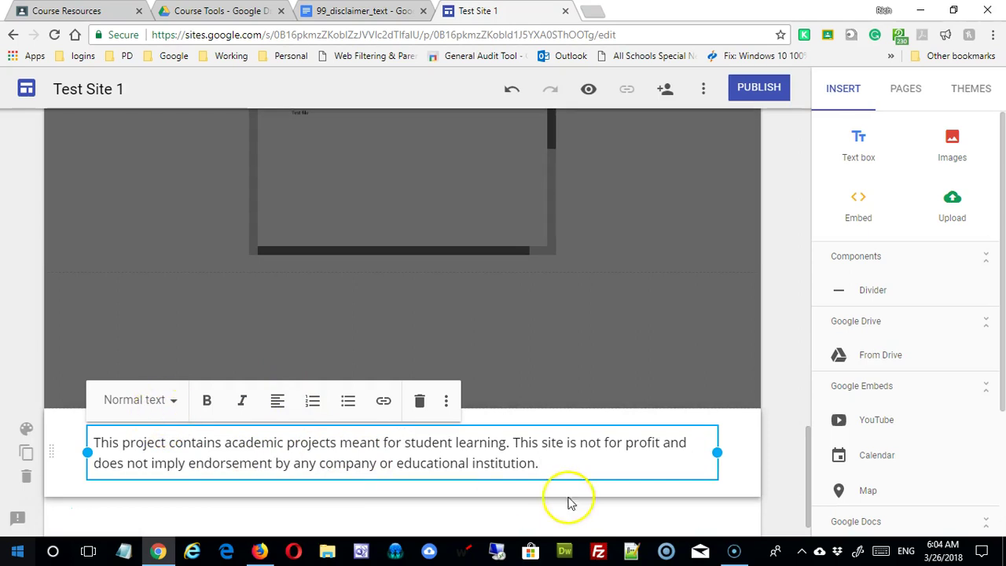
Set the whole disclaimer paragraph to the Small text style.
{"action": "left_click_drag", "start_coordinate": [568, 489], "coordinate": [70, 407]}
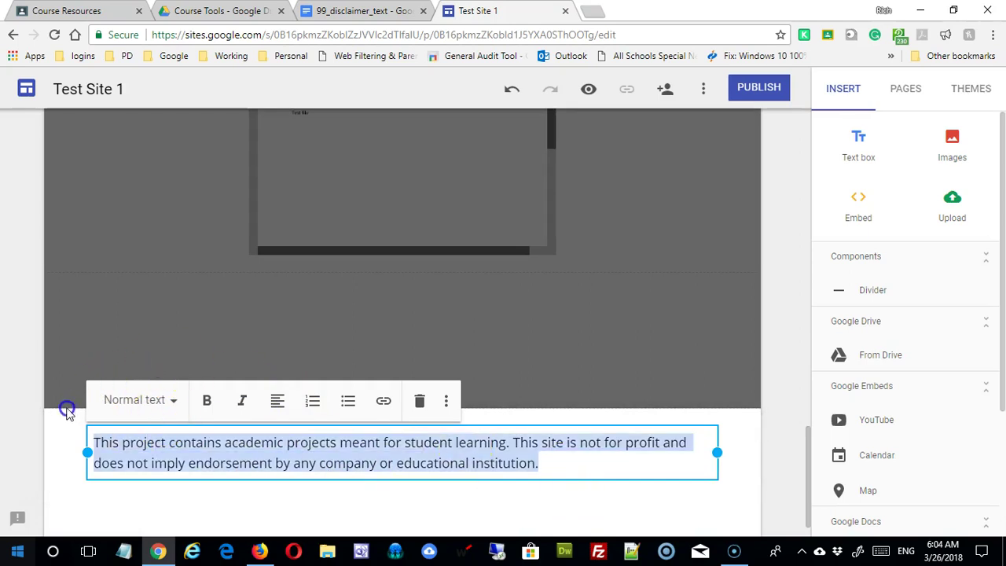
{"action": "left_click", "coordinate": [173, 400]}
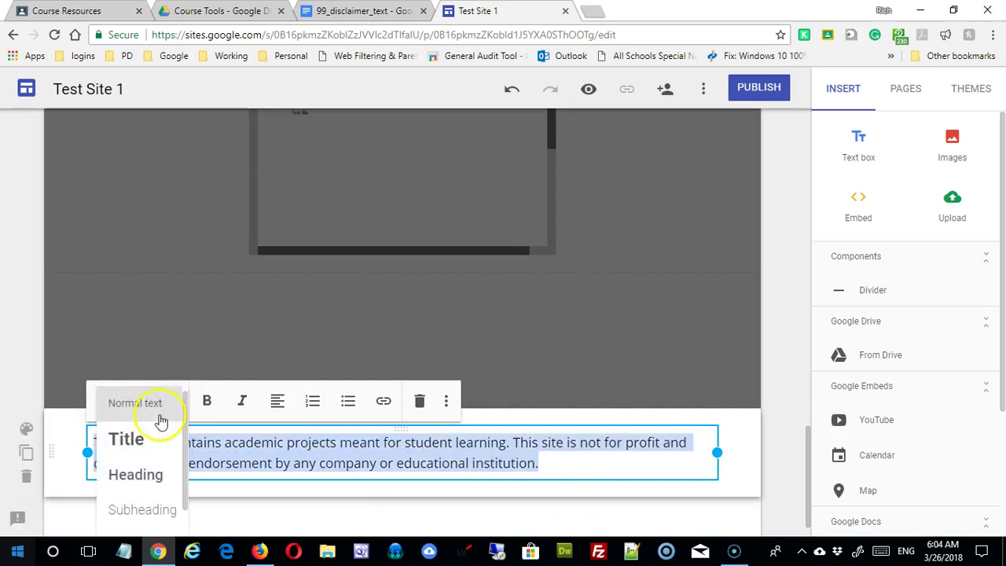
{"action": "left_click_drag", "start_coordinate": [184, 469], "coordinate": [183, 501]}
{"action": "left_click", "coordinate": [134, 511]}
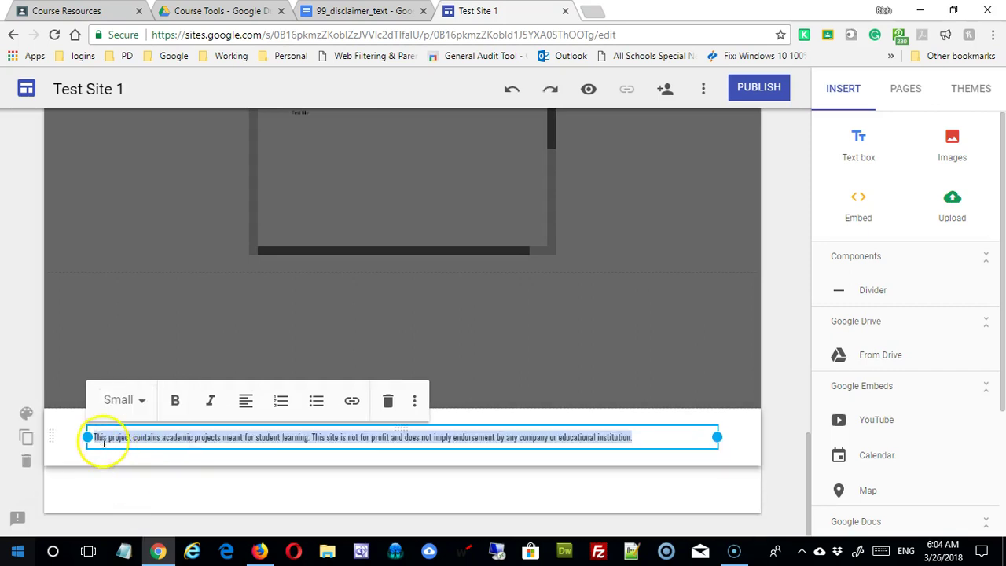
{"action": "left_click", "coordinate": [95, 438]}
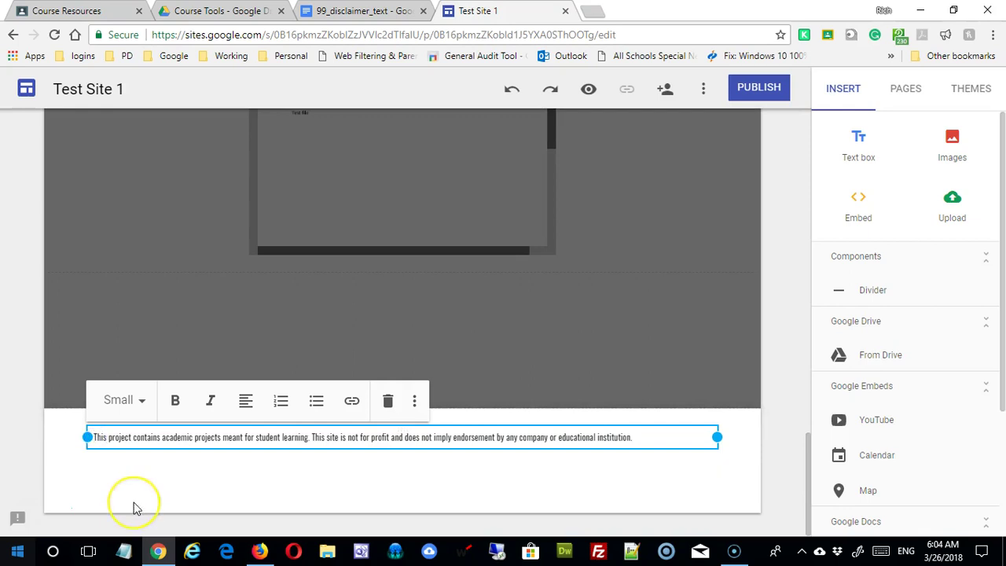
Add a 'Site designed and maintained by' credit line with the designer's name and e-mail in parentheses.
{"action": "key", "text": "Return"}
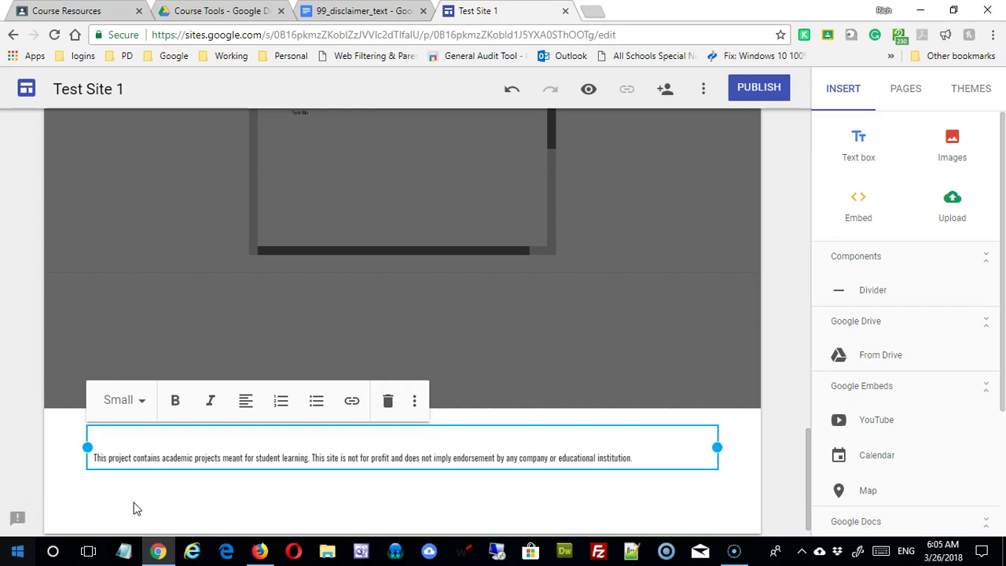
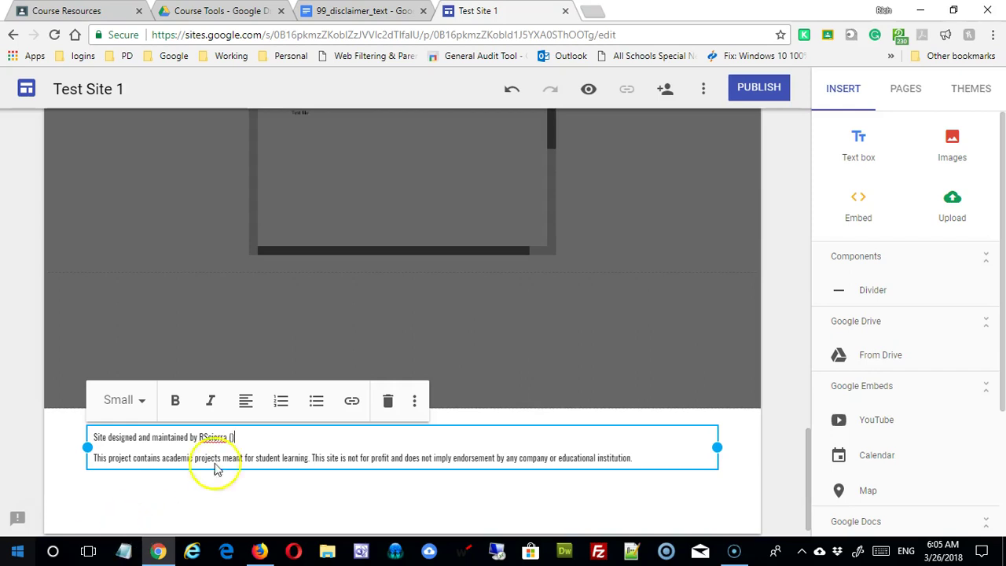
{"action": "left_click", "coordinate": [231, 438]}
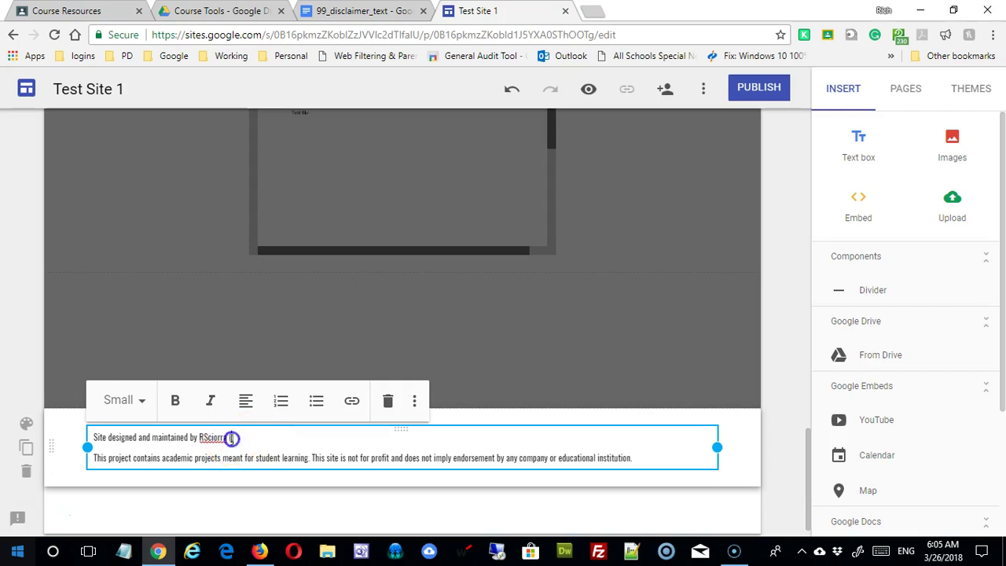
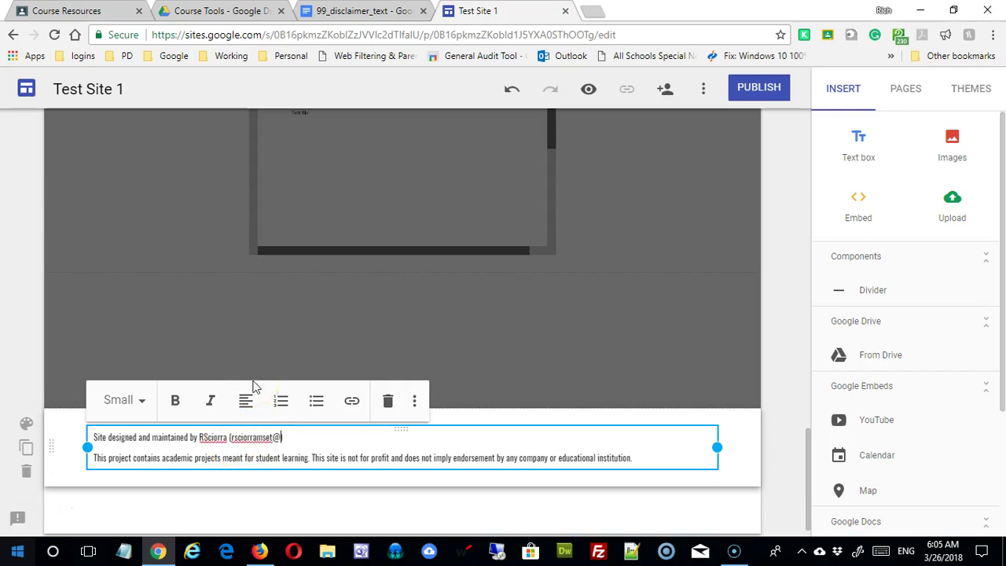
{"action": "key", "text": "shift+Left"}
{"action": "key", "text": "shift+Left"}
{"action": "key", "text": "shift+Left"}
{"action": "key", "text": "shift+Left"}
{"action": "key", "text": "shift+Left"}
{"action": "key", "text": "shift+Left"}
{"action": "key", "text": "shift+Left"}
{"action": "key", "text": "shift+Left"}
{"action": "key", "text": "shift+Left"}
{"action": "key", "text": "shift+Left"}
{"action": "key", "text": "shift+Left"}
{"action": "key", "text": "shift+Left"}
{"action": "key", "text": "shift+Left"}
{"action": "key", "text": "shift+Left"}
{"action": "key", "text": "shift+Left"}
{"action": "key", "text": "shift+Left"}
{"action": "key", "text": "shift+Left"}
{"action": "key", "text": "shift+Left"}
{"action": "key", "text": "shift+Left"}
{"action": "key", "text": "shift+Left"}
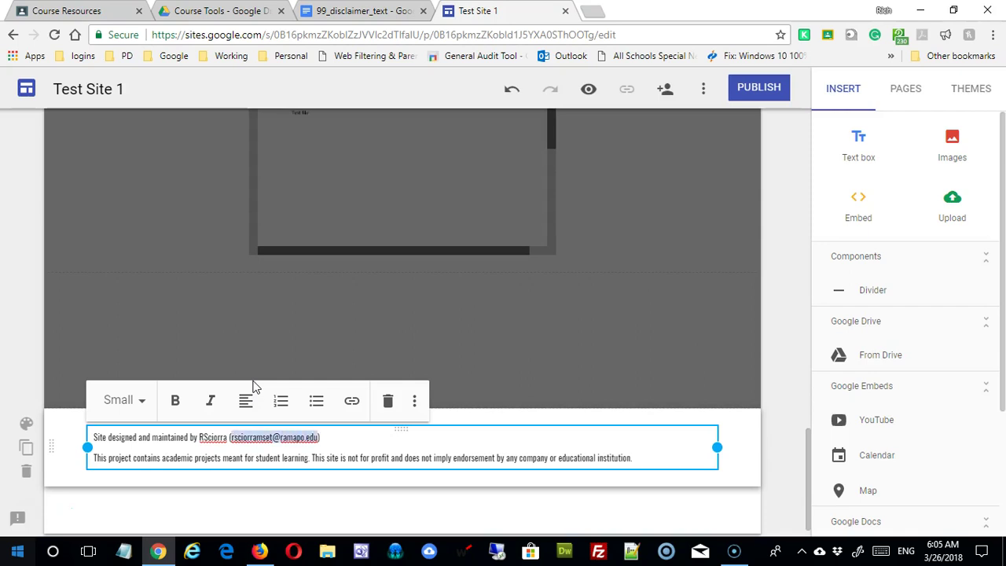
Turn the designer's e-mail address in the credit line into a mailto link.
{"action": "left_click", "coordinate": [353, 402]}
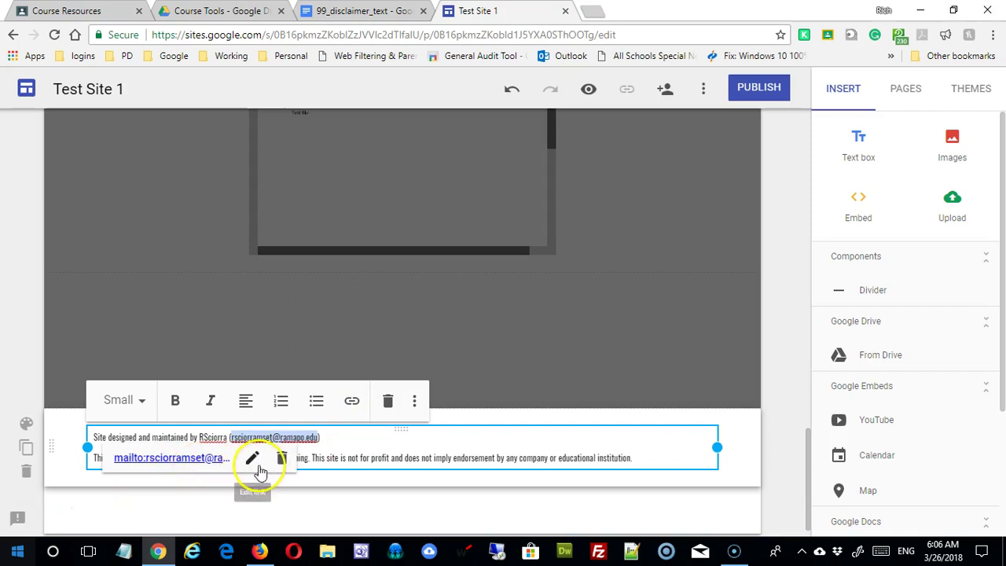
{"action": "left_click", "coordinate": [252, 459]}
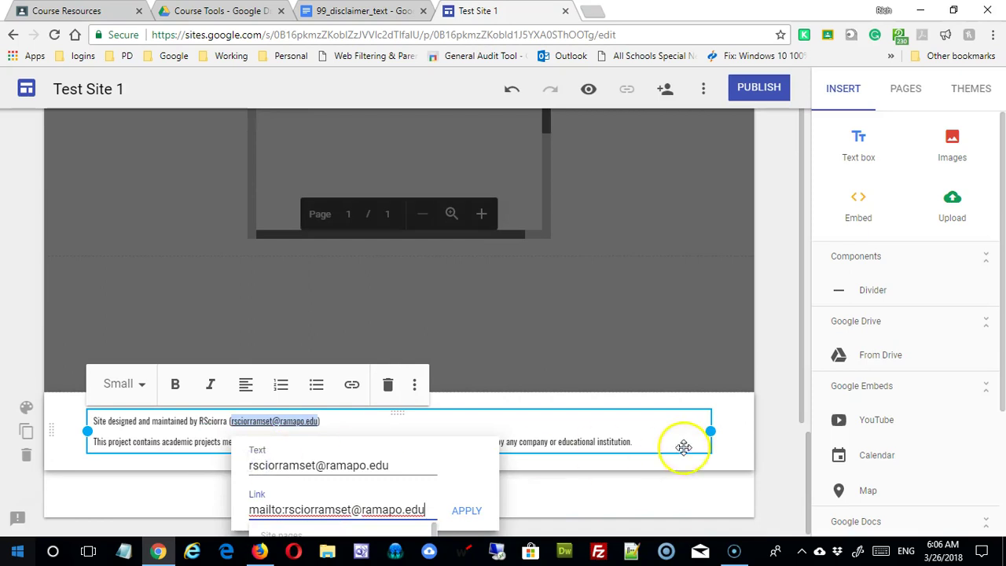
{"action": "left_click", "coordinate": [801, 313]}
{"action": "left_click", "coordinate": [803, 346]}
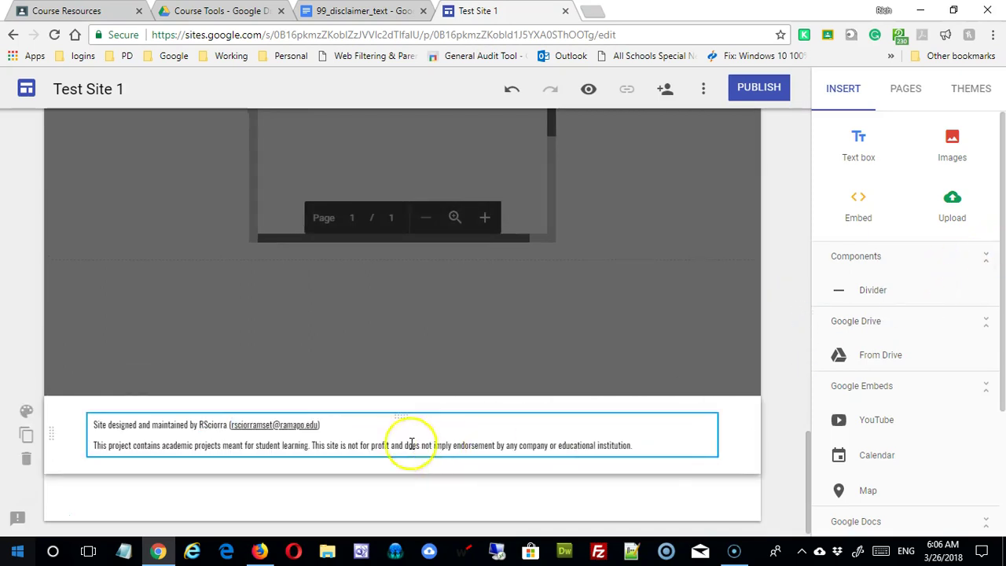
{"action": "left_click", "coordinate": [274, 426]}
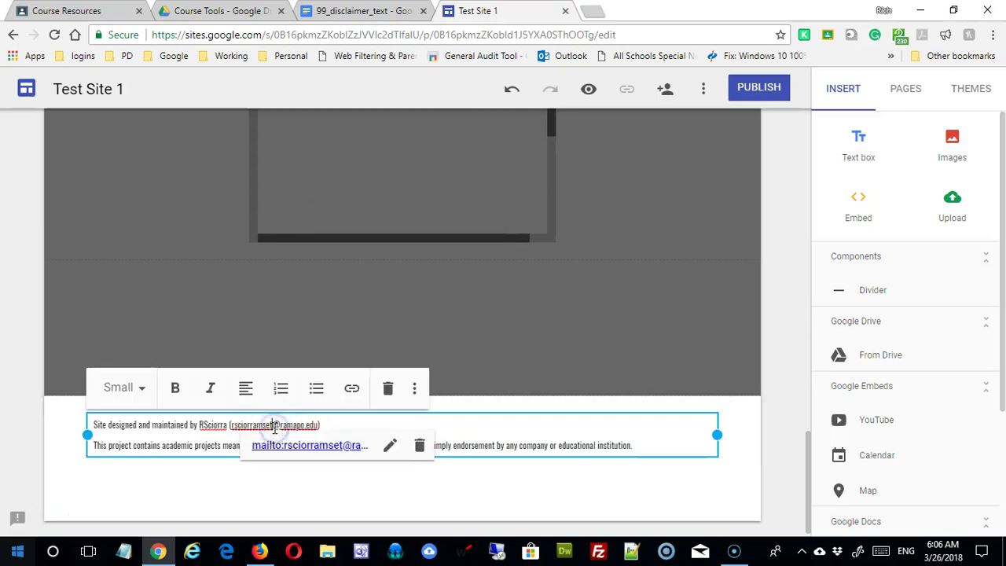
{"action": "left_click", "coordinate": [391, 445]}
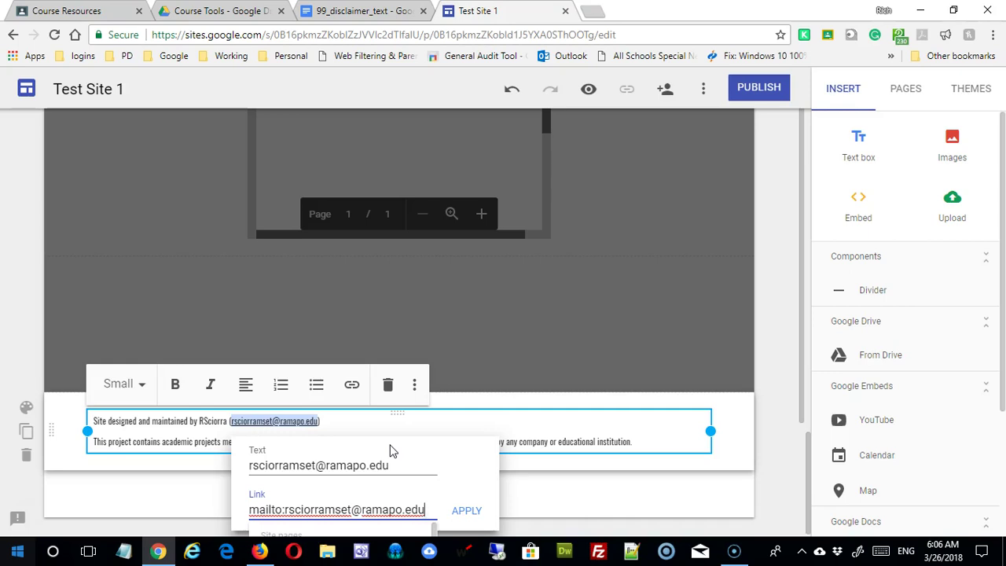
{"action": "left_click", "coordinate": [471, 514]}
{"action": "left_click", "coordinate": [375, 478]}
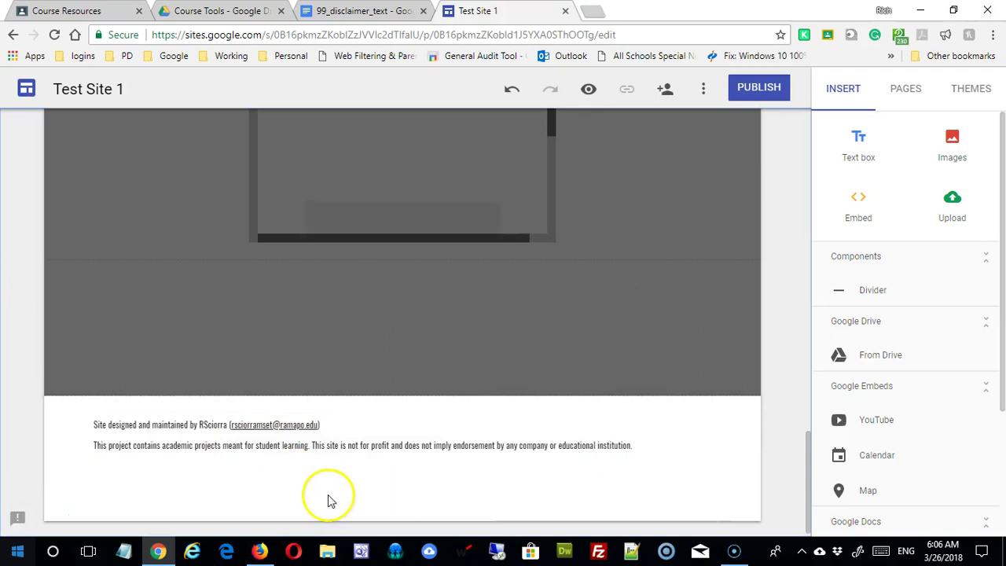
{"action": "left_click", "coordinate": [275, 429]}
{"action": "left_click", "coordinate": [281, 479]}
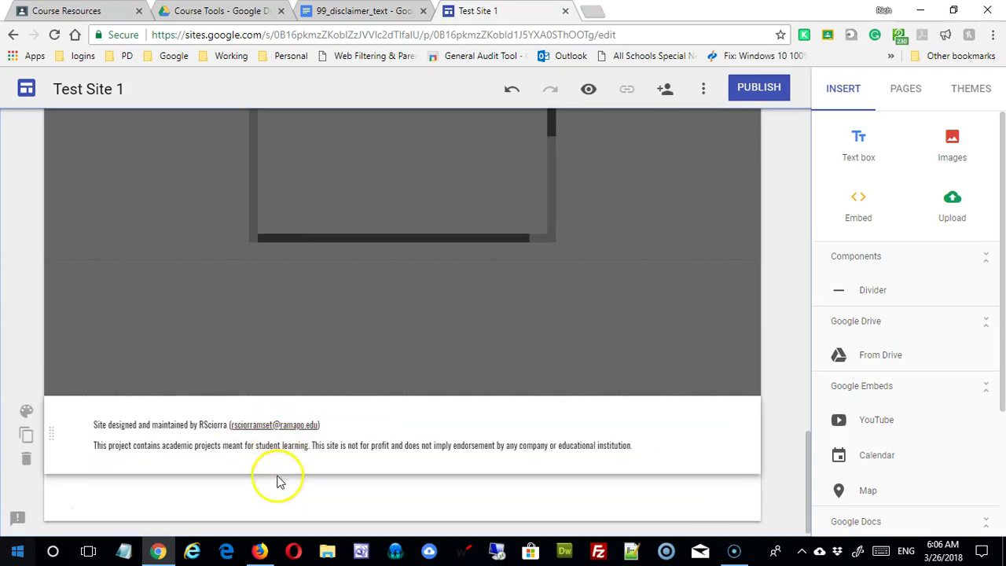
{"action": "left_click", "coordinate": [211, 428]}
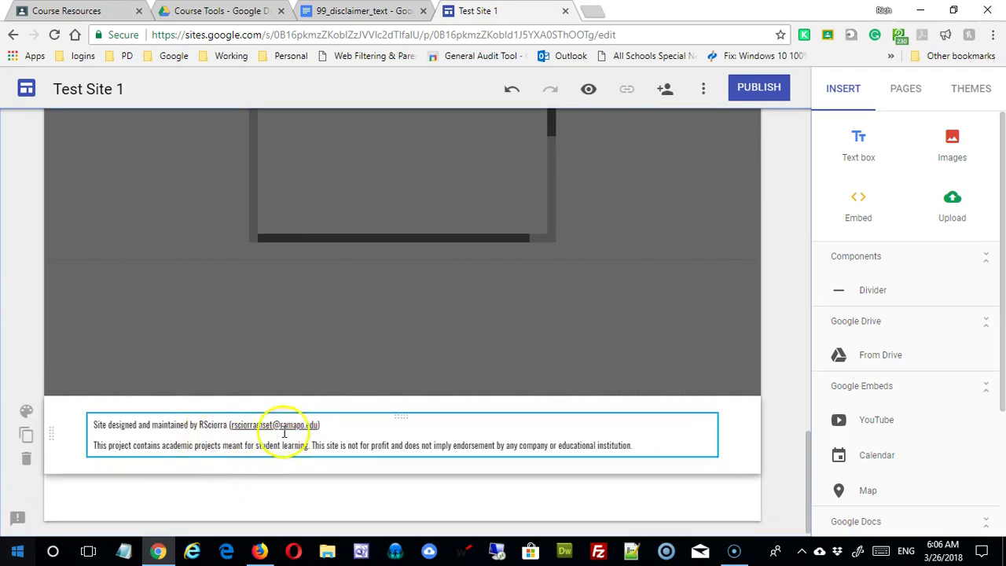
{"action": "left_click", "coordinate": [215, 482]}
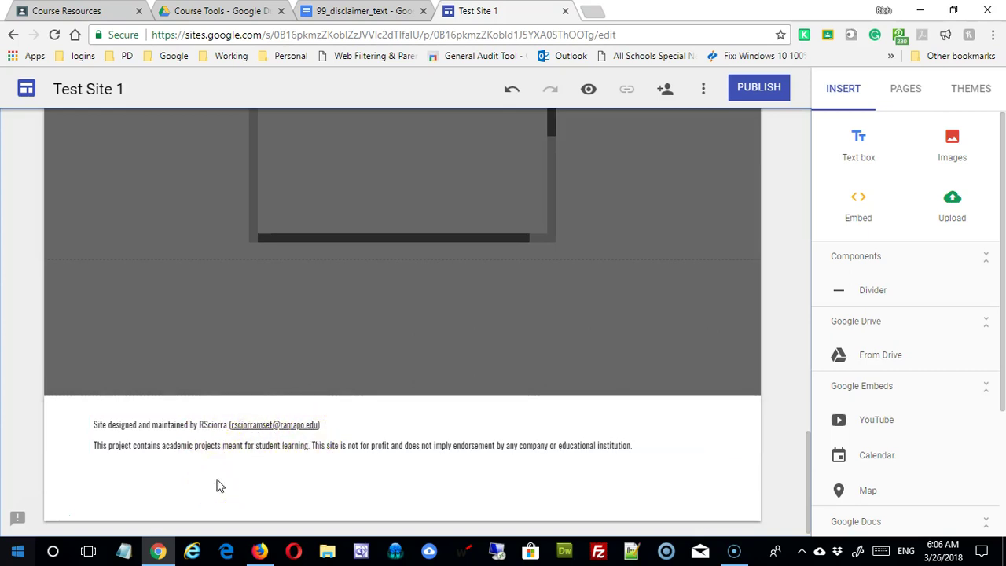
{"action": "left_click_drag", "start_coordinate": [233, 426], "coordinate": [320, 428]}
{"action": "left_click", "coordinate": [311, 471]}
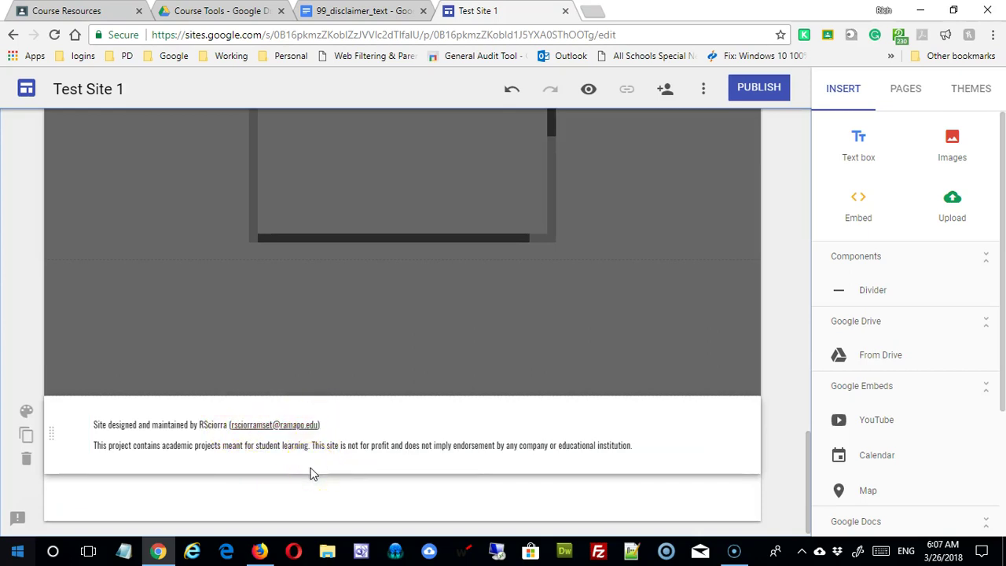
{"action": "left_click", "coordinate": [208, 422]}
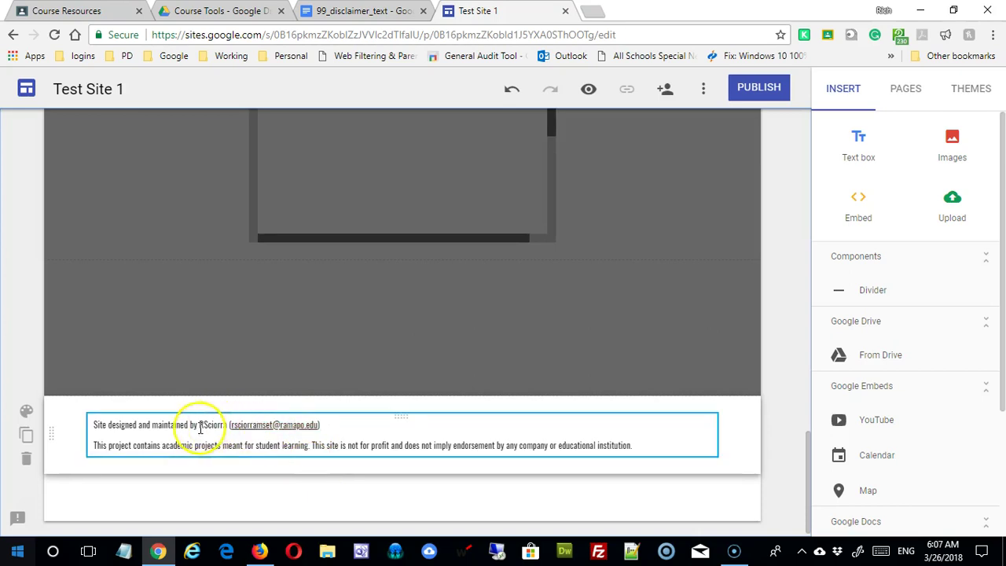
{"action": "left_click_drag", "start_coordinate": [202, 425], "coordinate": [226, 424]}
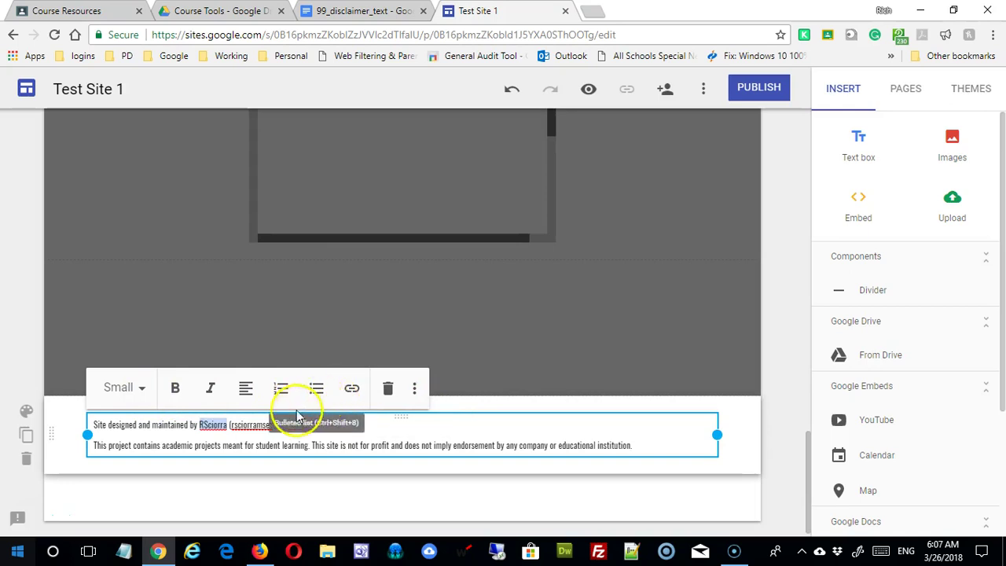
{"action": "left_click", "coordinate": [246, 387]}
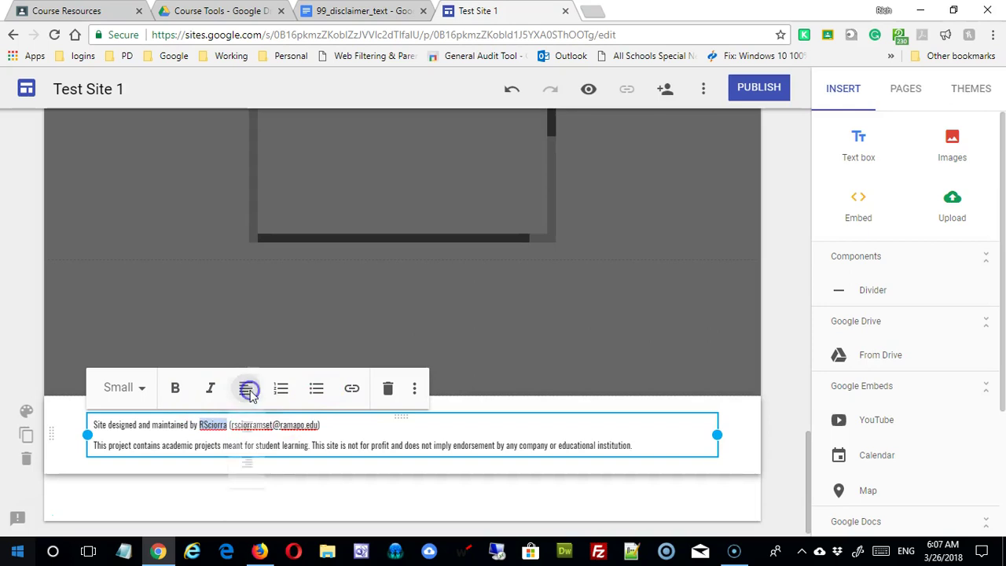
{"action": "left_click", "coordinate": [333, 437]}
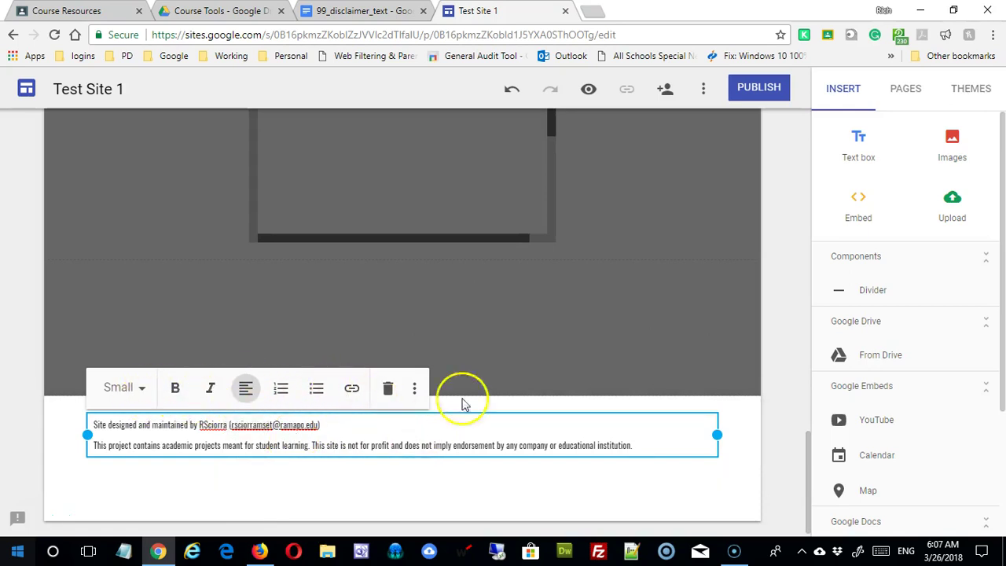
{"action": "left_click", "coordinate": [582, 326]}
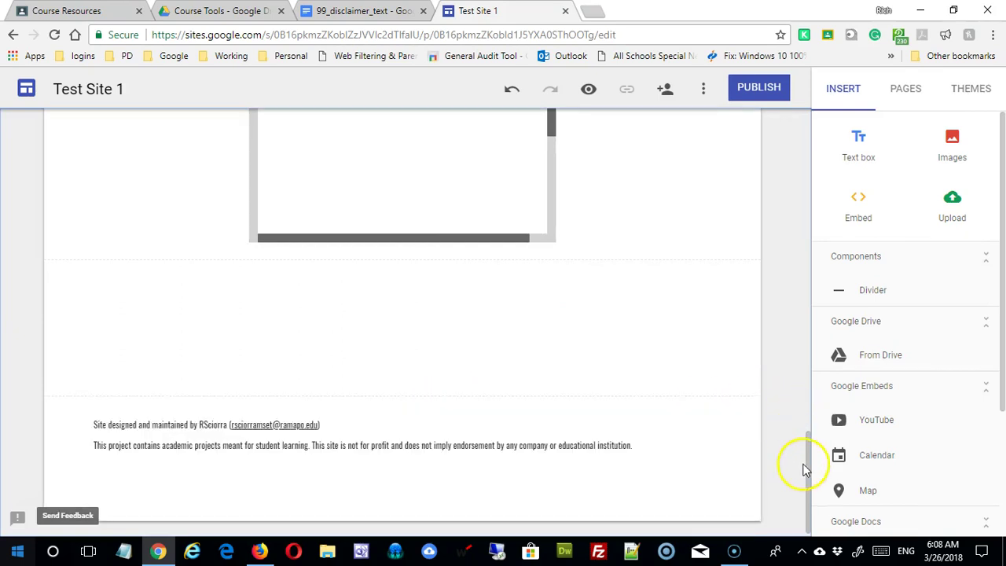
Visit the Class Rules and Science Lessons pages to confirm the footer carries over.
{"action": "left_click_drag", "start_coordinate": [807, 470], "coordinate": [838, 112]}
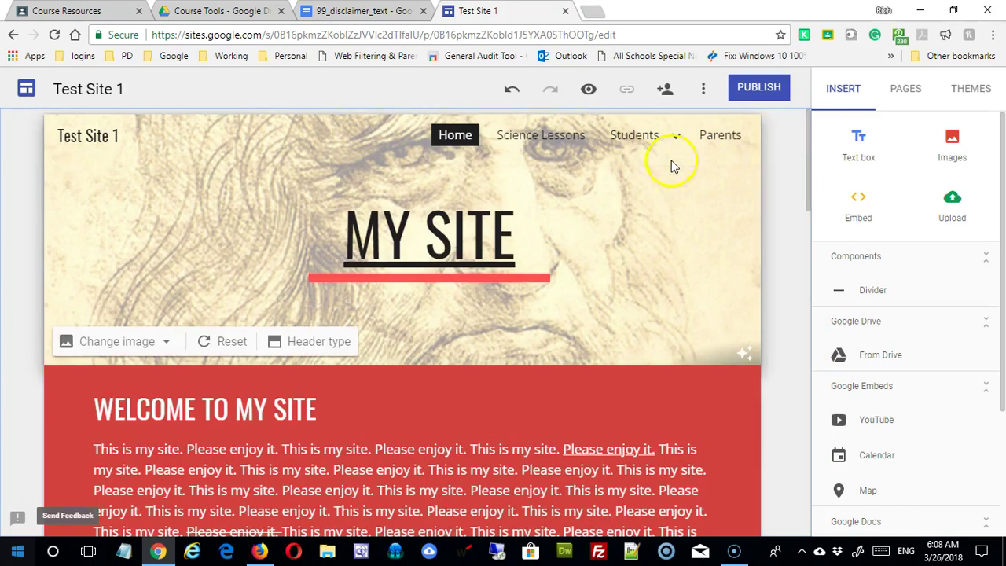
{"action": "mouse_move", "coordinate": [640, 138]}
{"action": "left_click", "coordinate": [646, 220]}
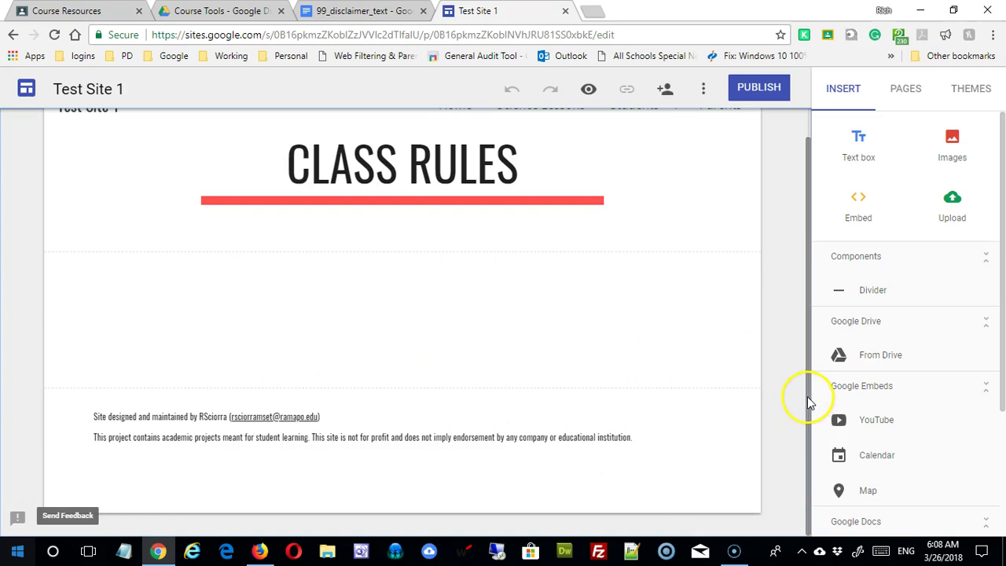
{"action": "scroll", "coordinate": [804, 398], "scroll_direction": "up", "scroll_amount": 1}
{"action": "left_click", "coordinate": [568, 140]}
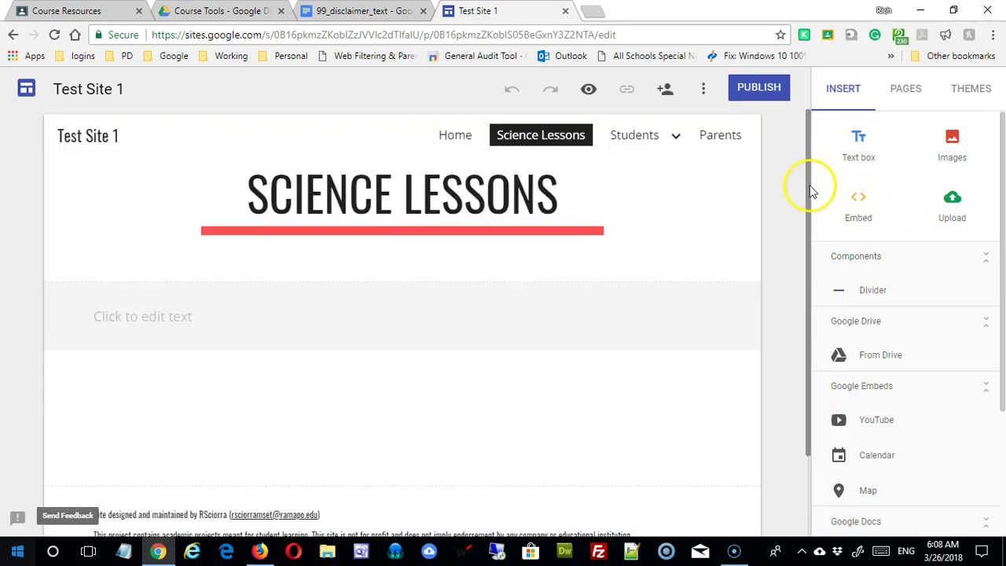
{"action": "left_click_drag", "start_coordinate": [810, 189], "coordinate": [833, 144]}
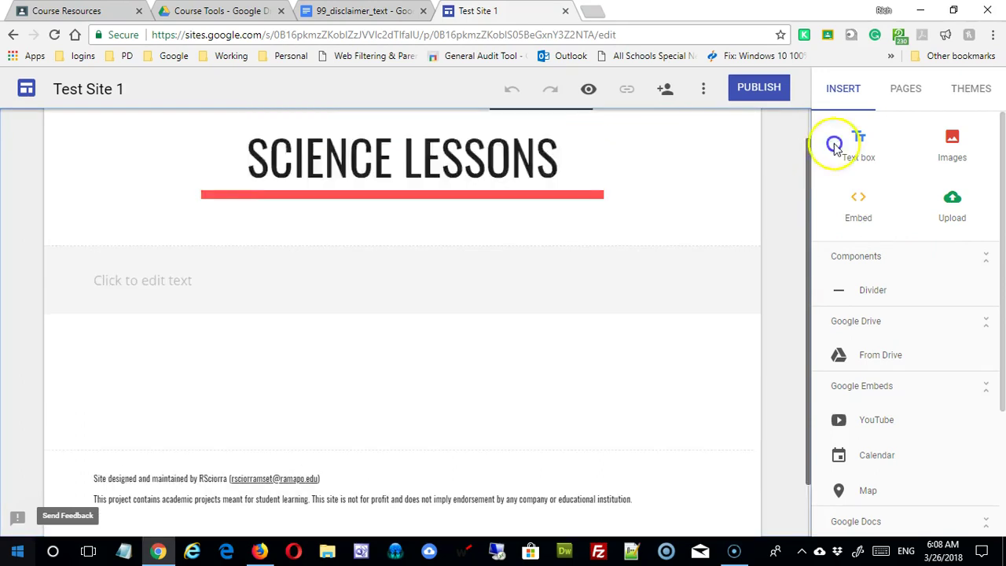
{"action": "left_click", "coordinate": [589, 90]}
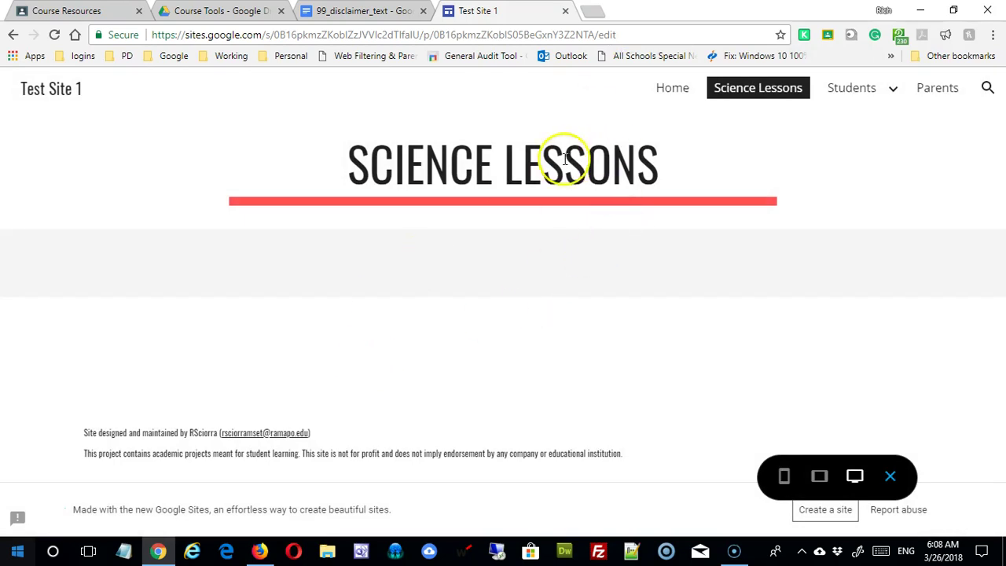
Check the Home page footer in preview, close the preview, and zoom the browser out.
{"action": "left_click", "coordinate": [676, 92]}
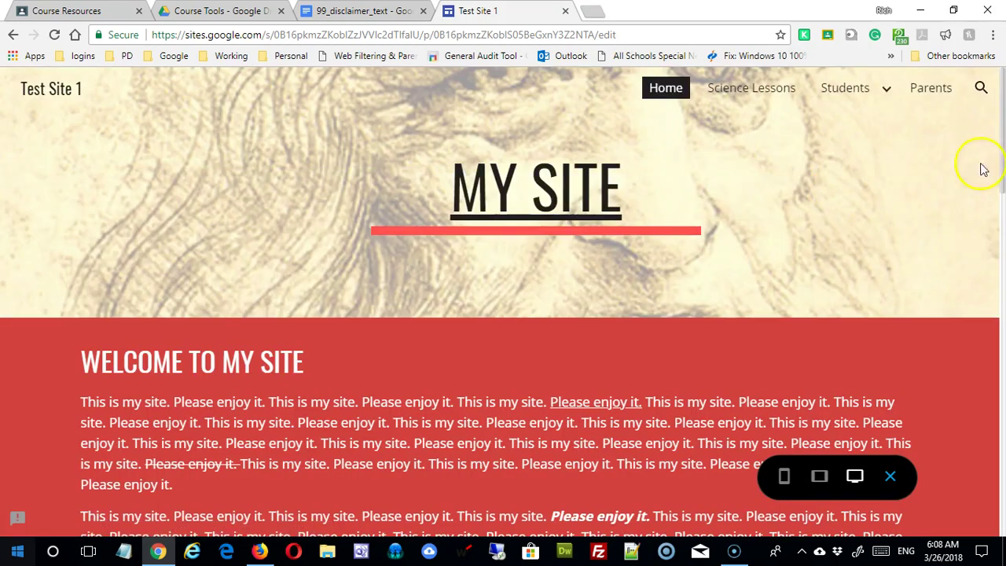
{"action": "left_click_drag", "start_coordinate": [1002, 168], "coordinate": [1001, 90]}
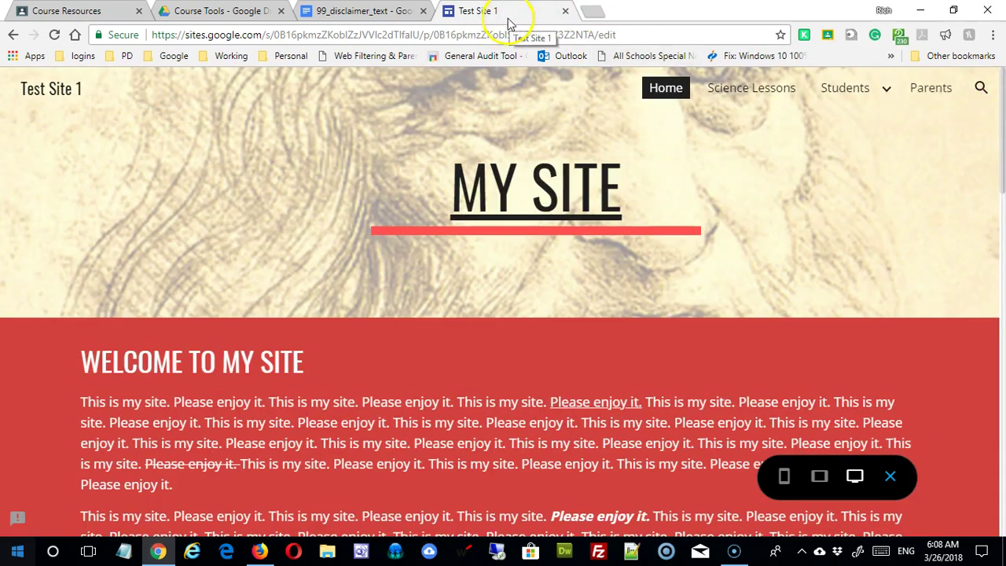
{"action": "left_click", "coordinate": [889, 477]}
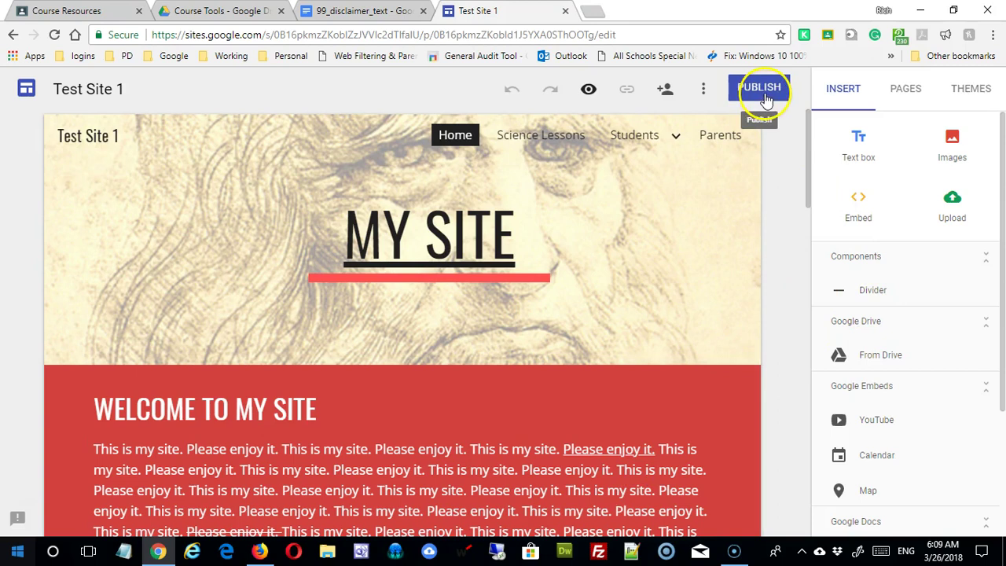
{"action": "key", "text": "ctrl+minus"}
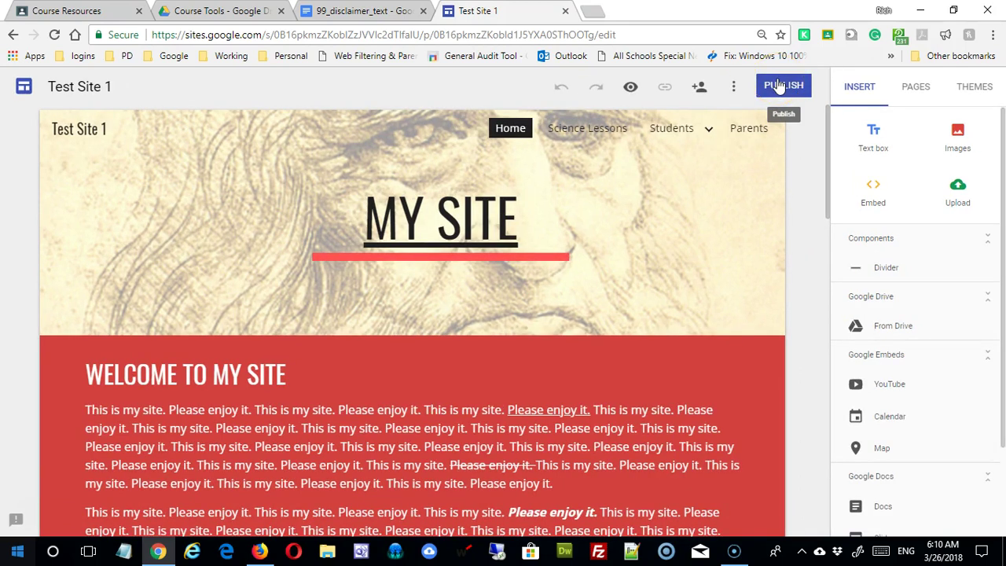